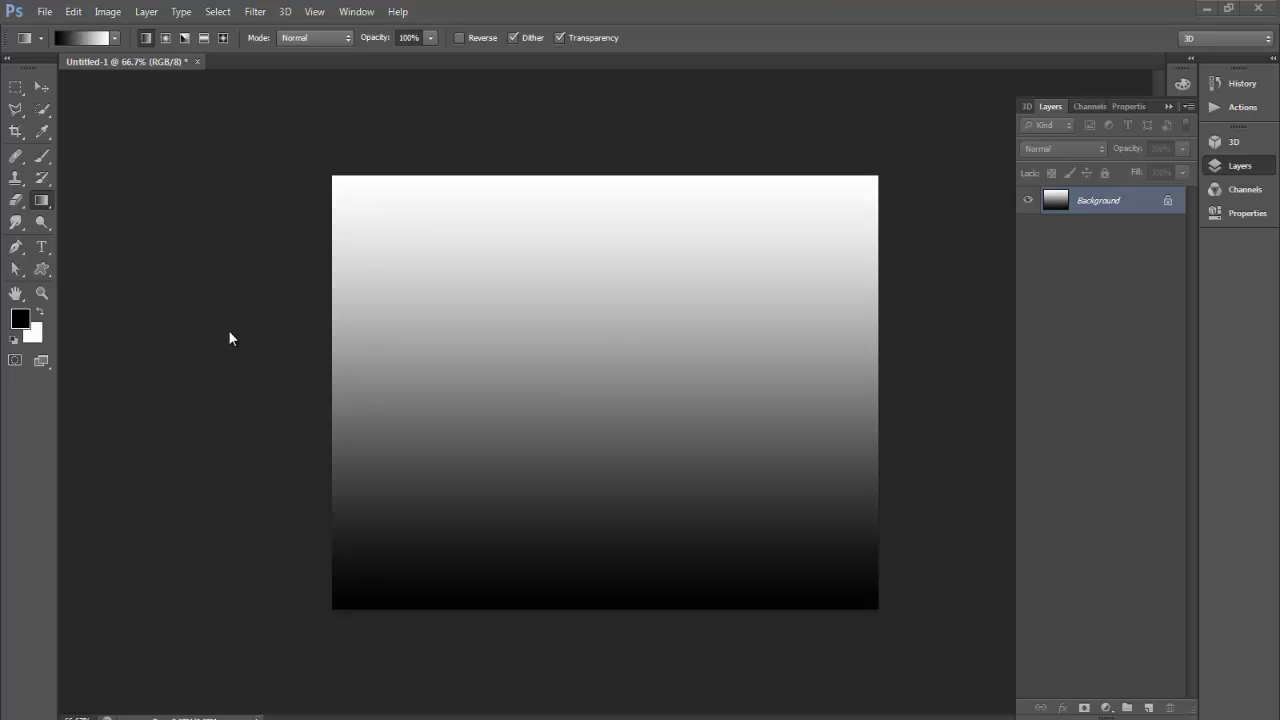
- Create a new blank white document at the Web 1024 × 768 preset
click(44, 12)
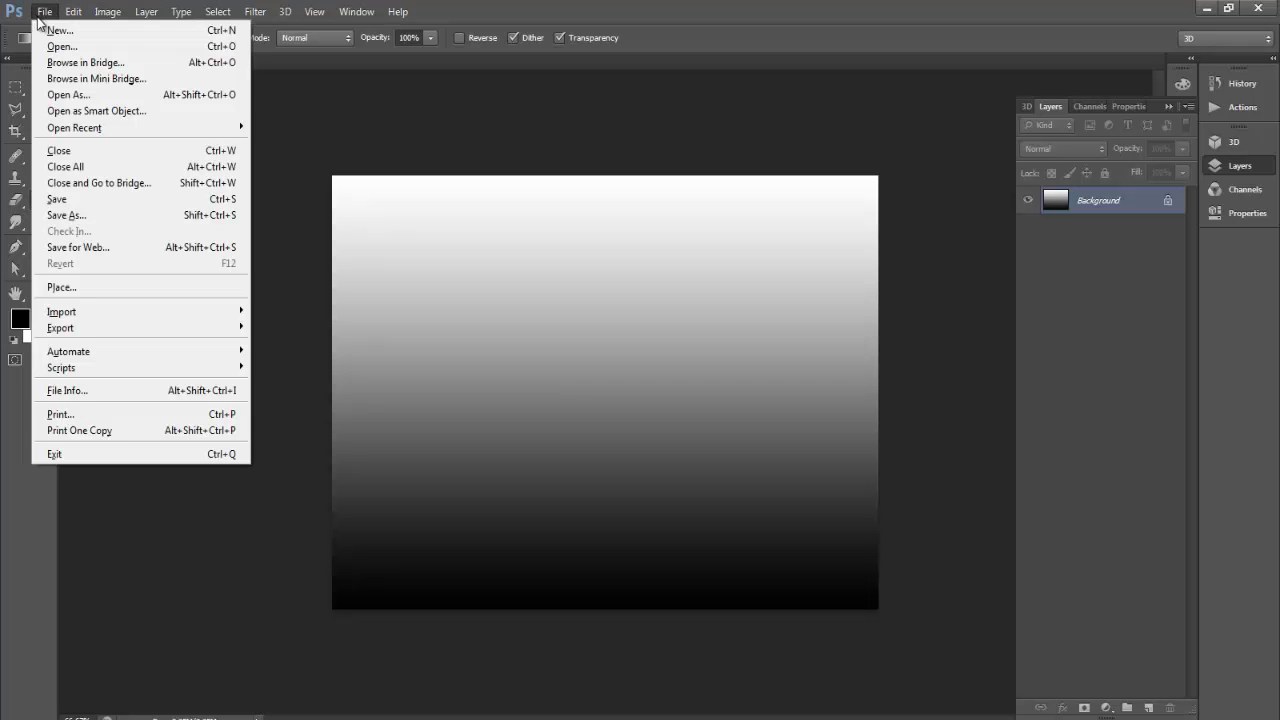
click(55, 31)
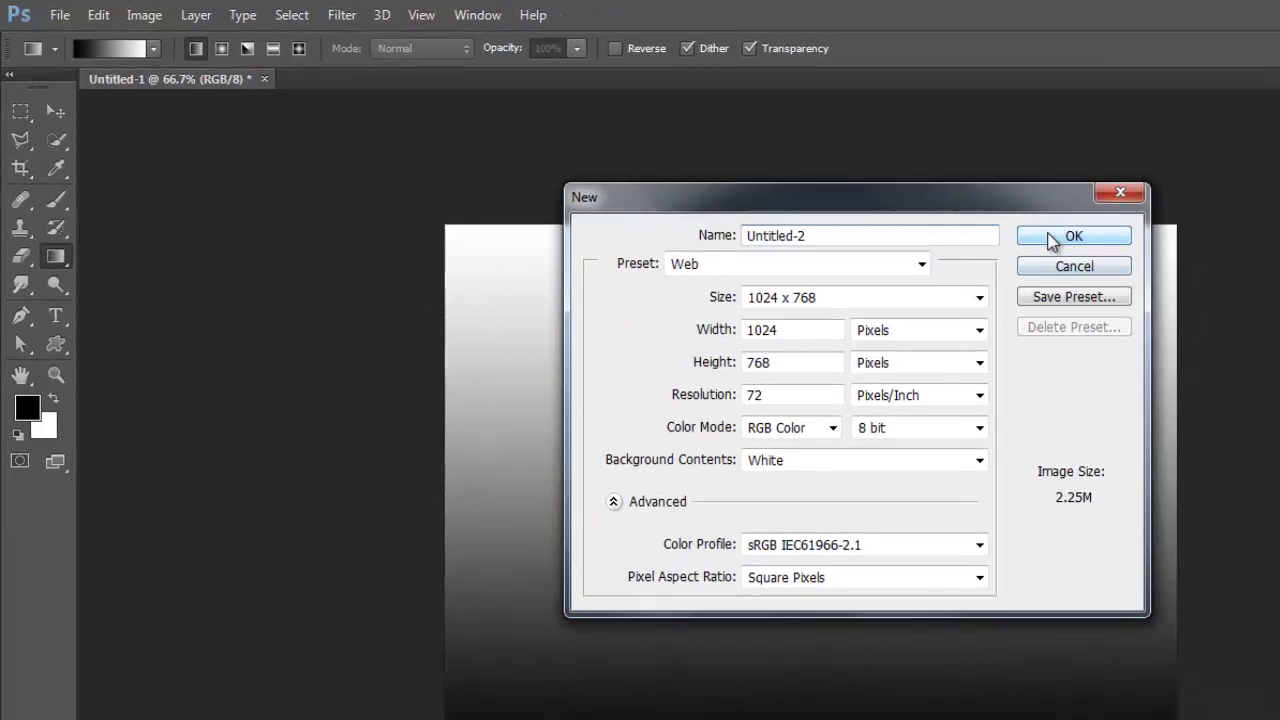
click(1185, 263)
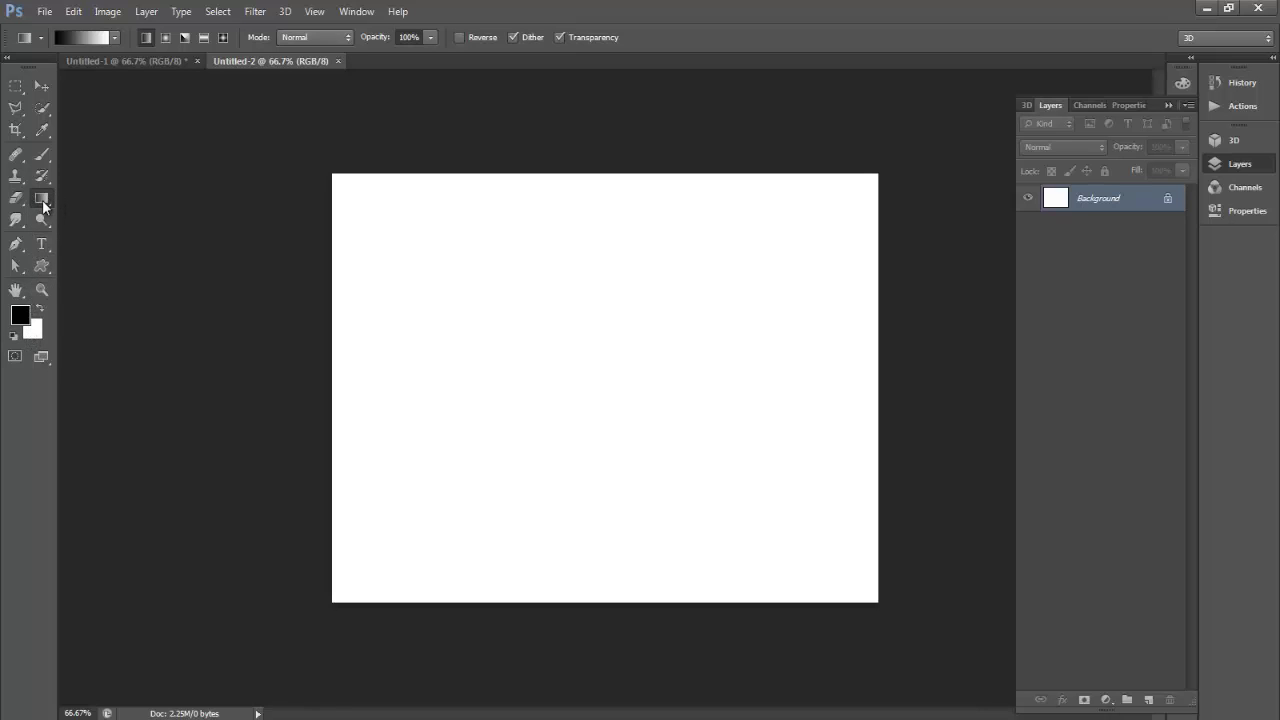
- Fill the canvas with a linear Foreground to Background gradient, white at top, black at bottom
click(116, 38)
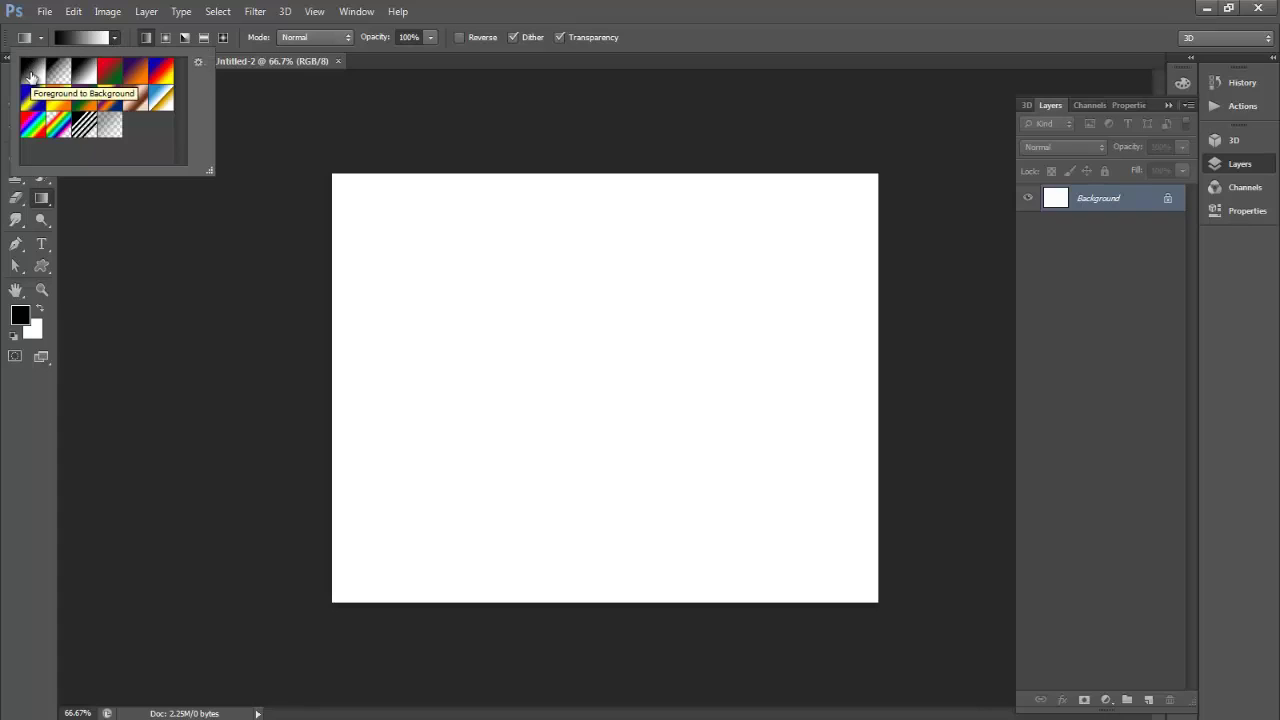
click(31, 76)
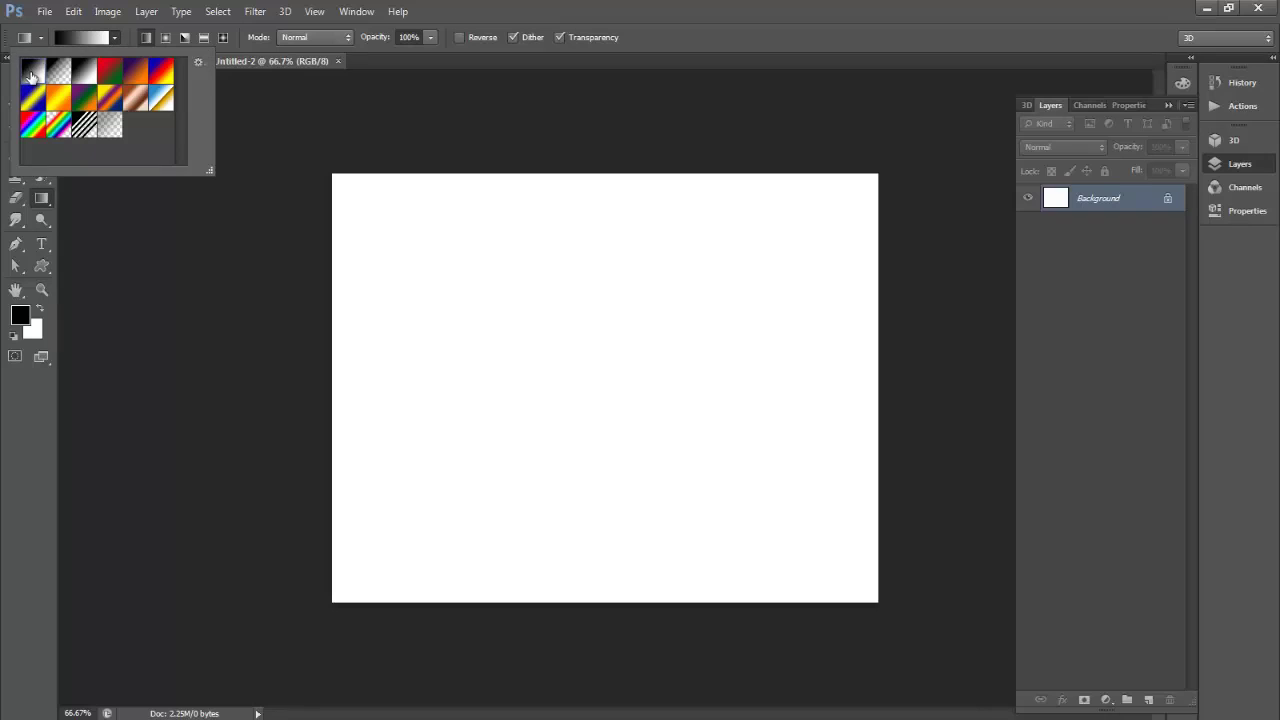
click(145, 41)
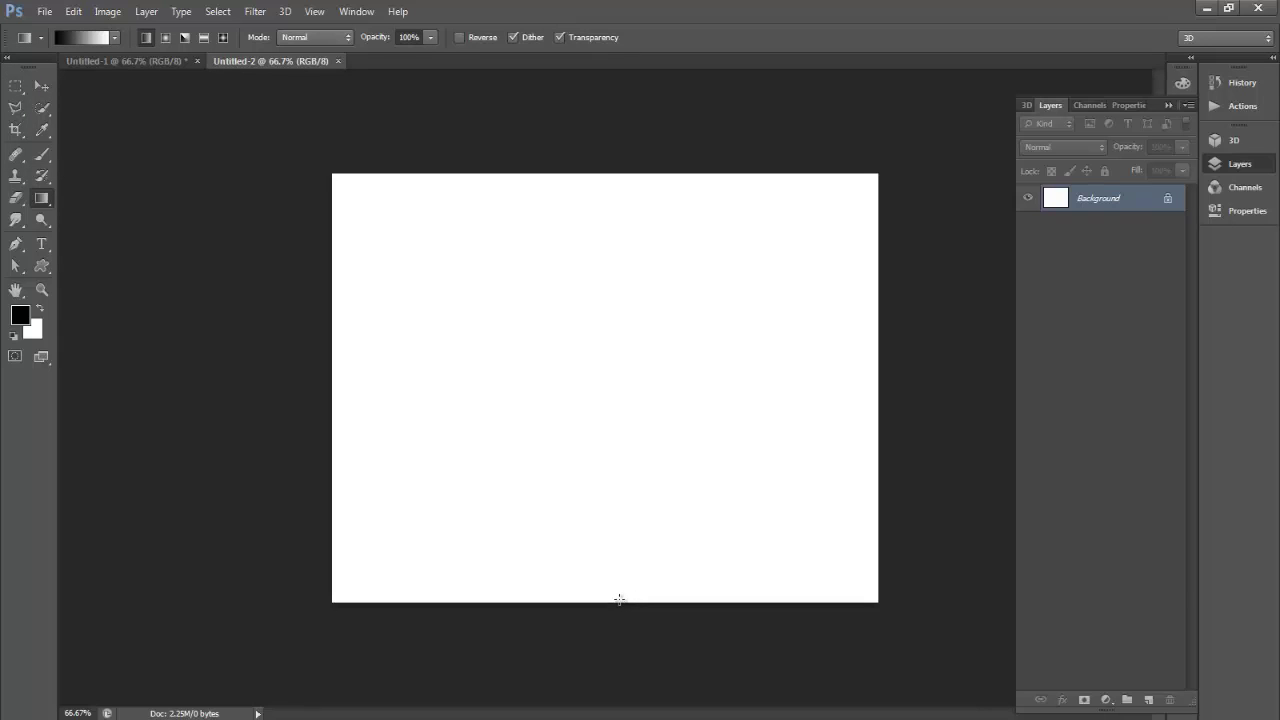
drag(619, 599, 628, 172)
drag(630, 172, 631, 174)
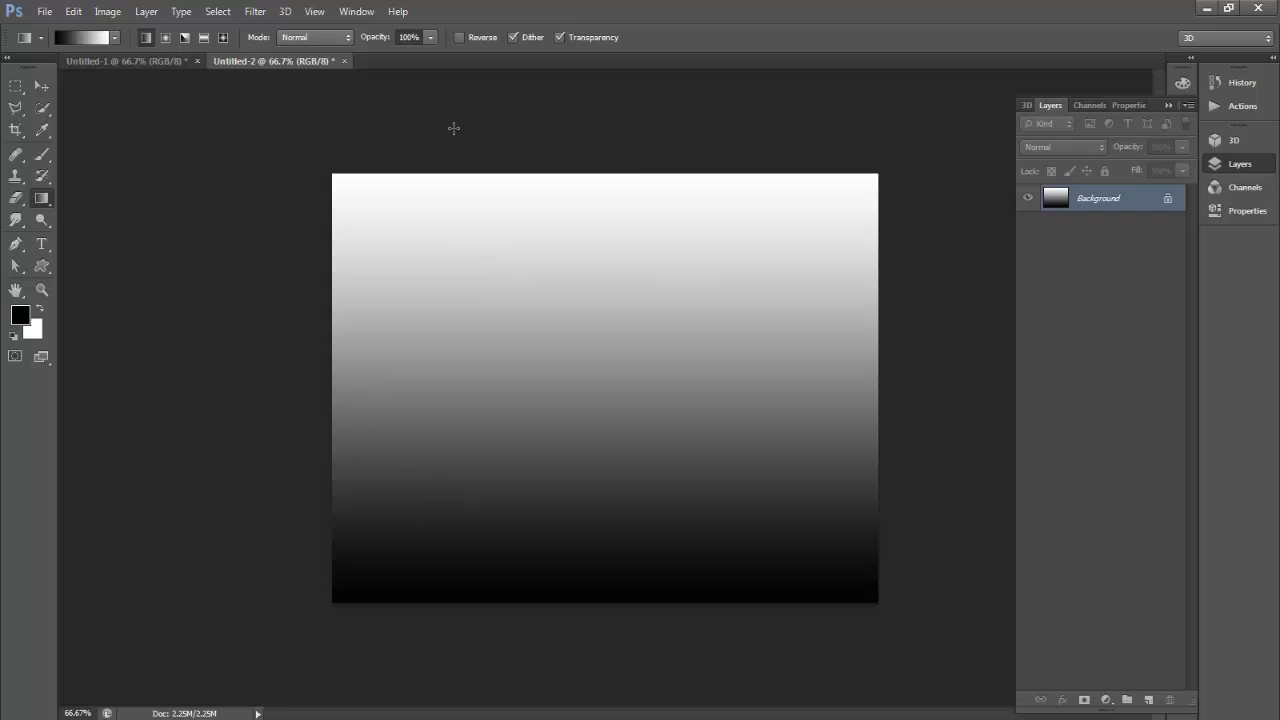
click(257, 12)
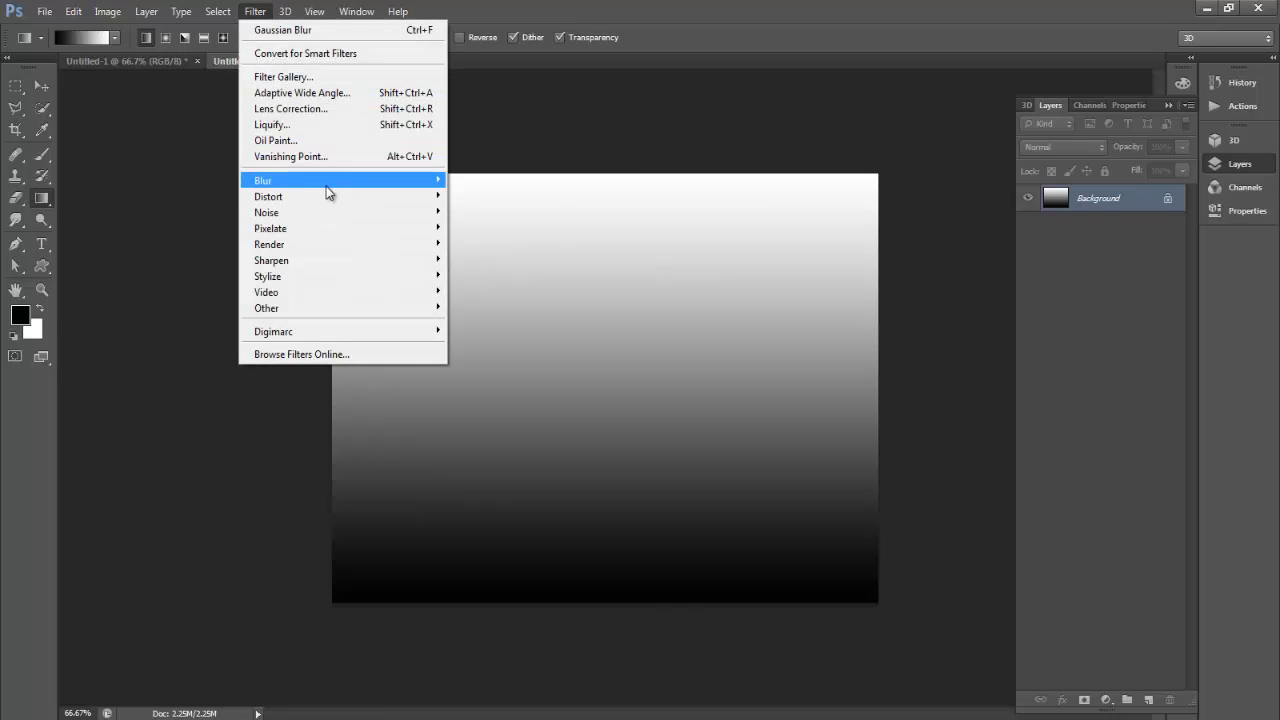
mouse_move(268, 196)
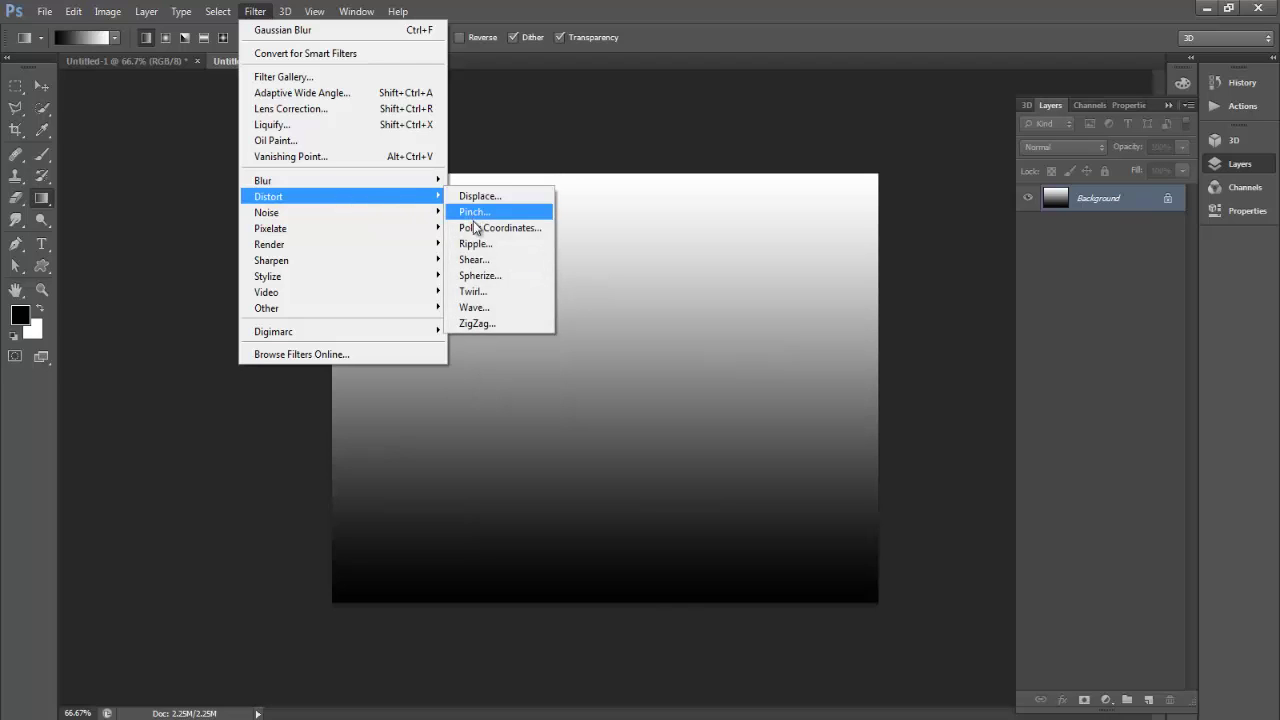
- Apply a Square-type Wave distortion with 144 generators to turn the gradient into vertical streaks
click(481, 308)
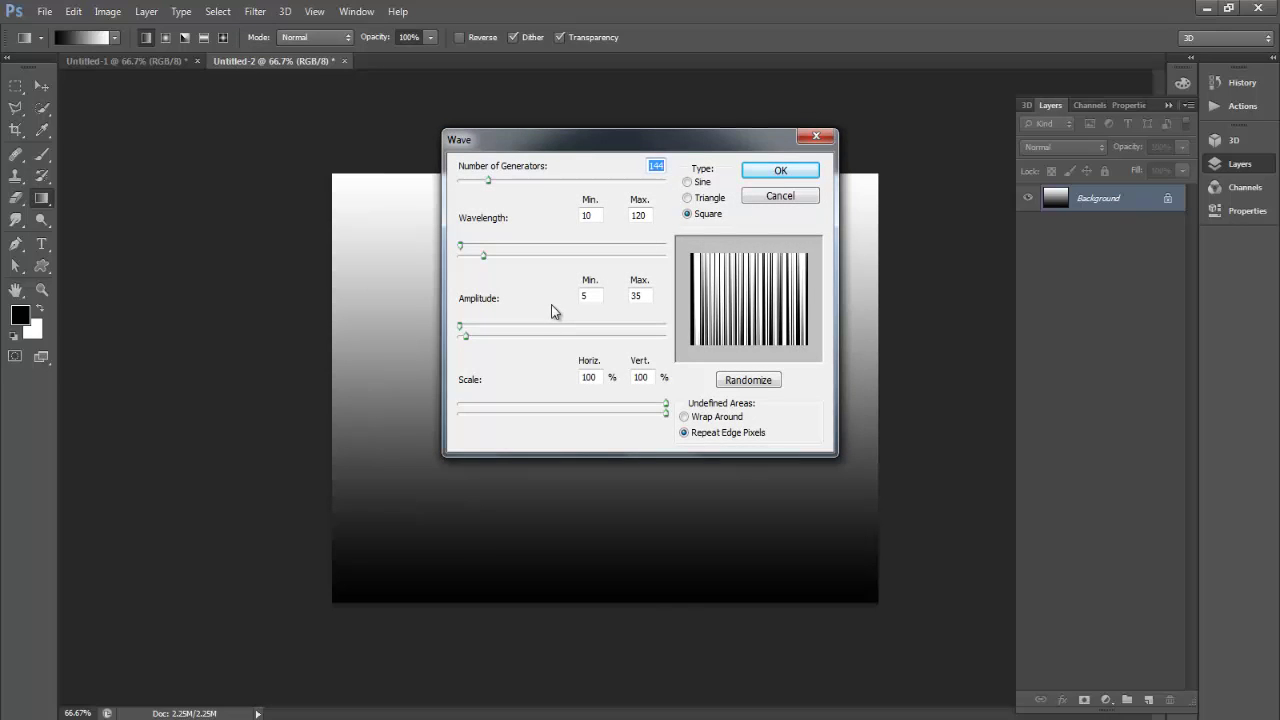
click(687, 182)
click(687, 214)
click(781, 173)
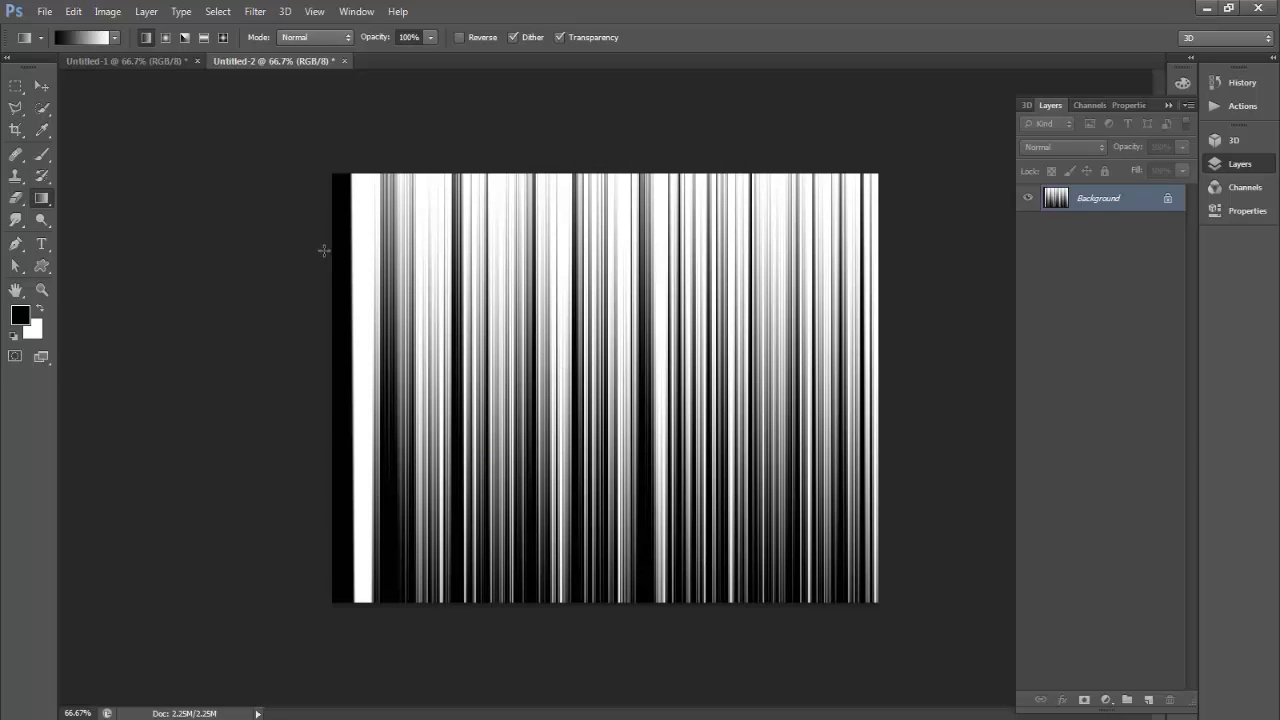
- Crop off the black strip along the left edge, keeping only the vertical stripes
click(15, 129)
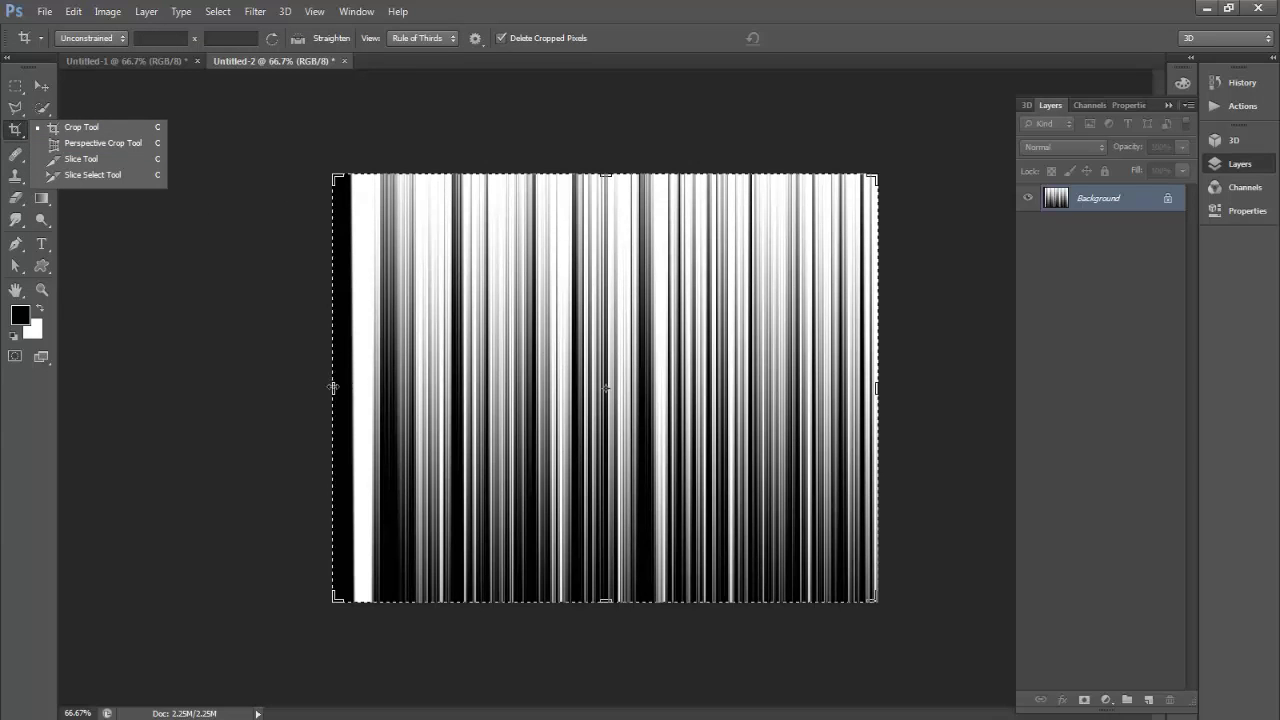
drag(334, 386, 367, 370)
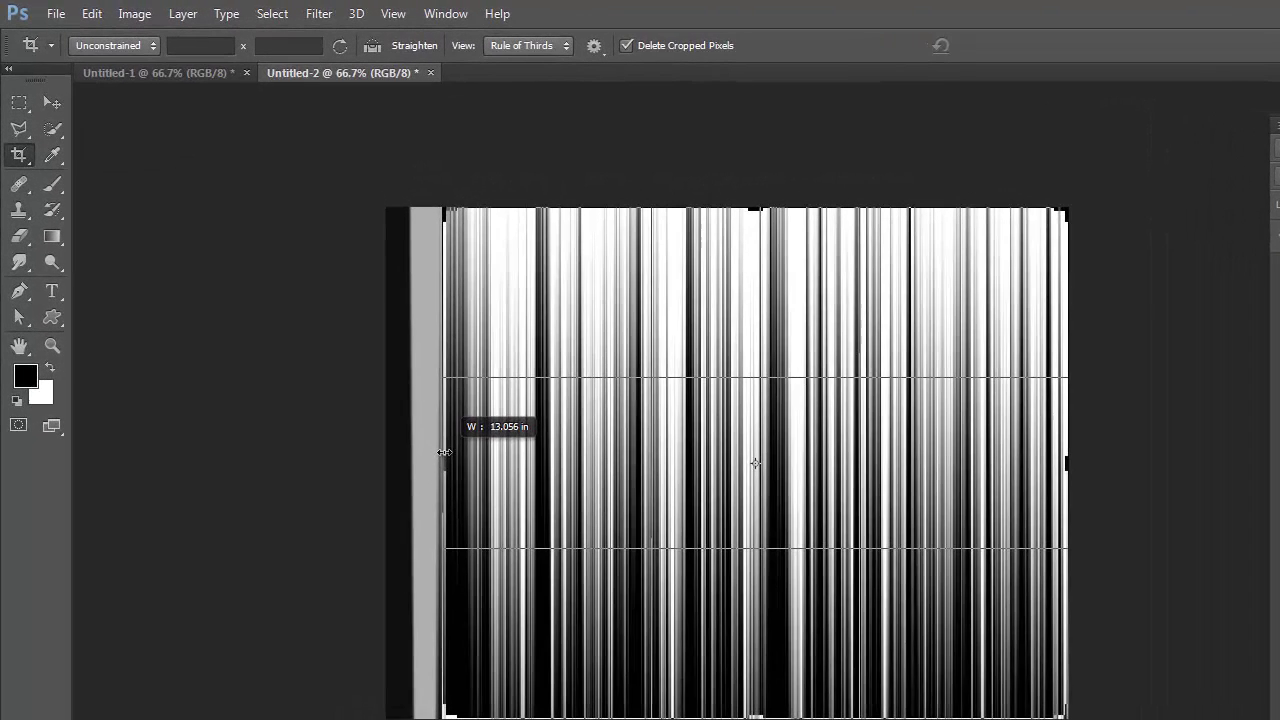
drag(444, 452, 444, 452)
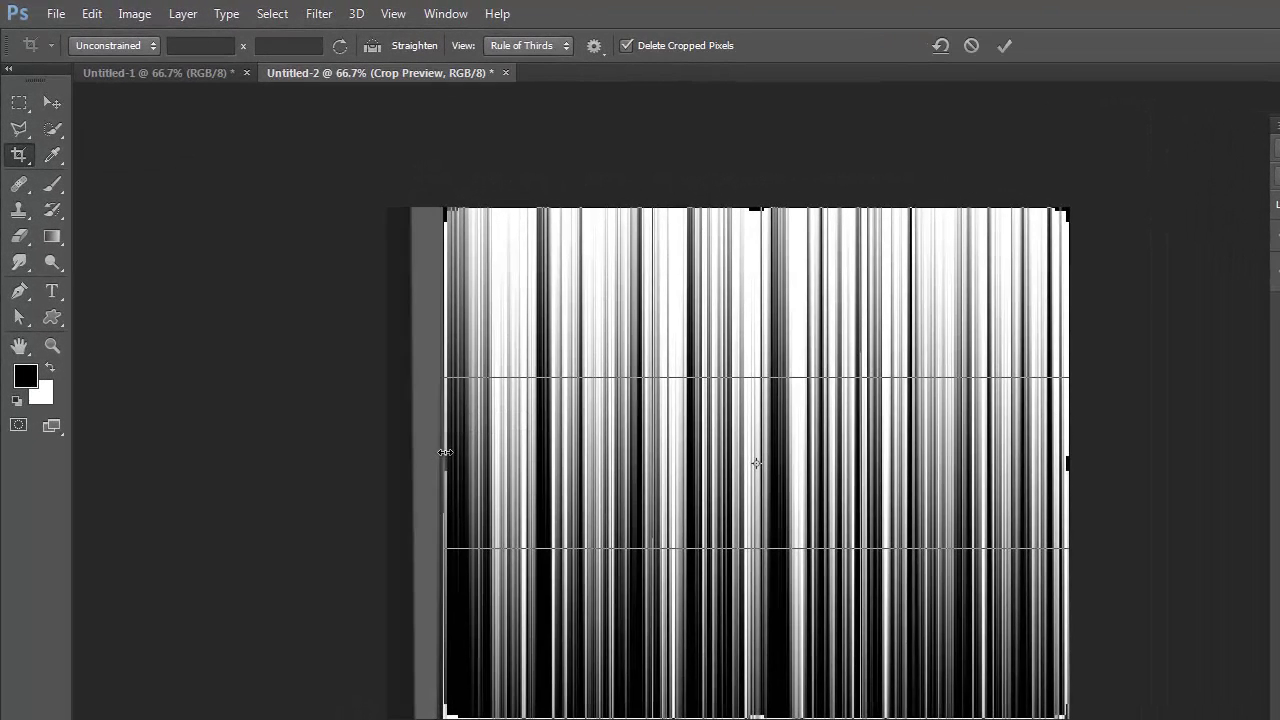
key(Return)
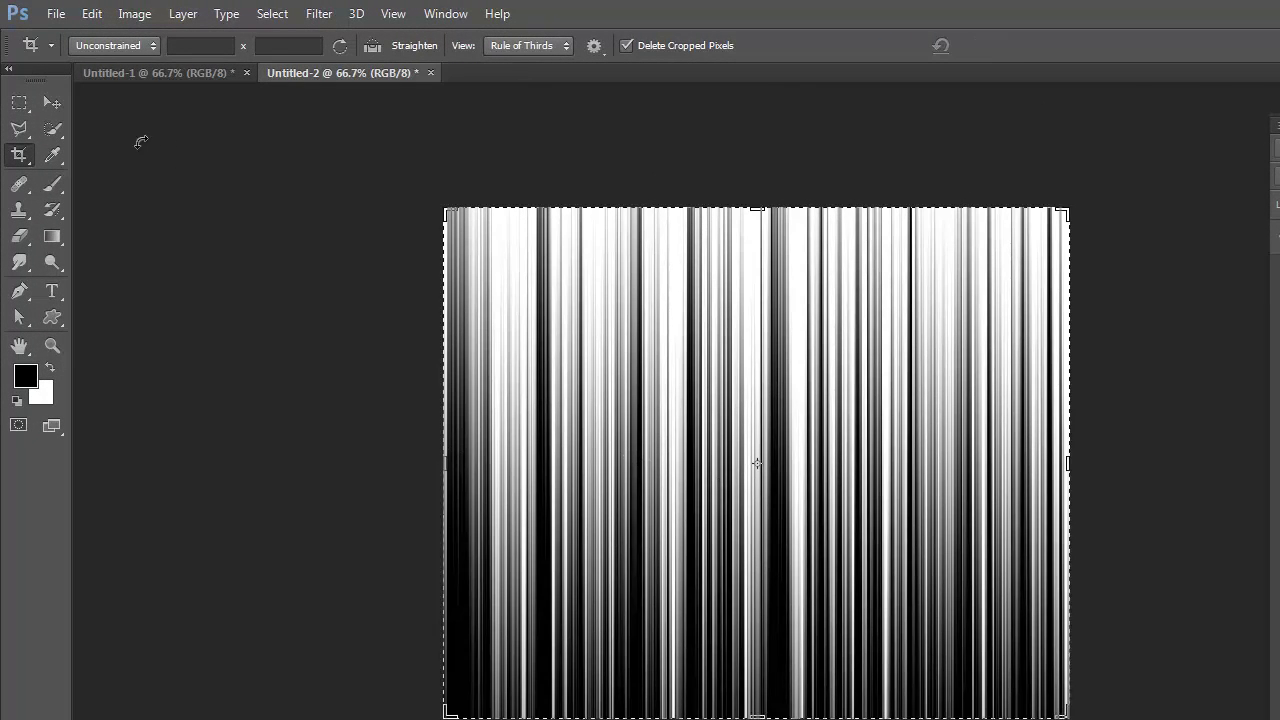
click(54, 103)
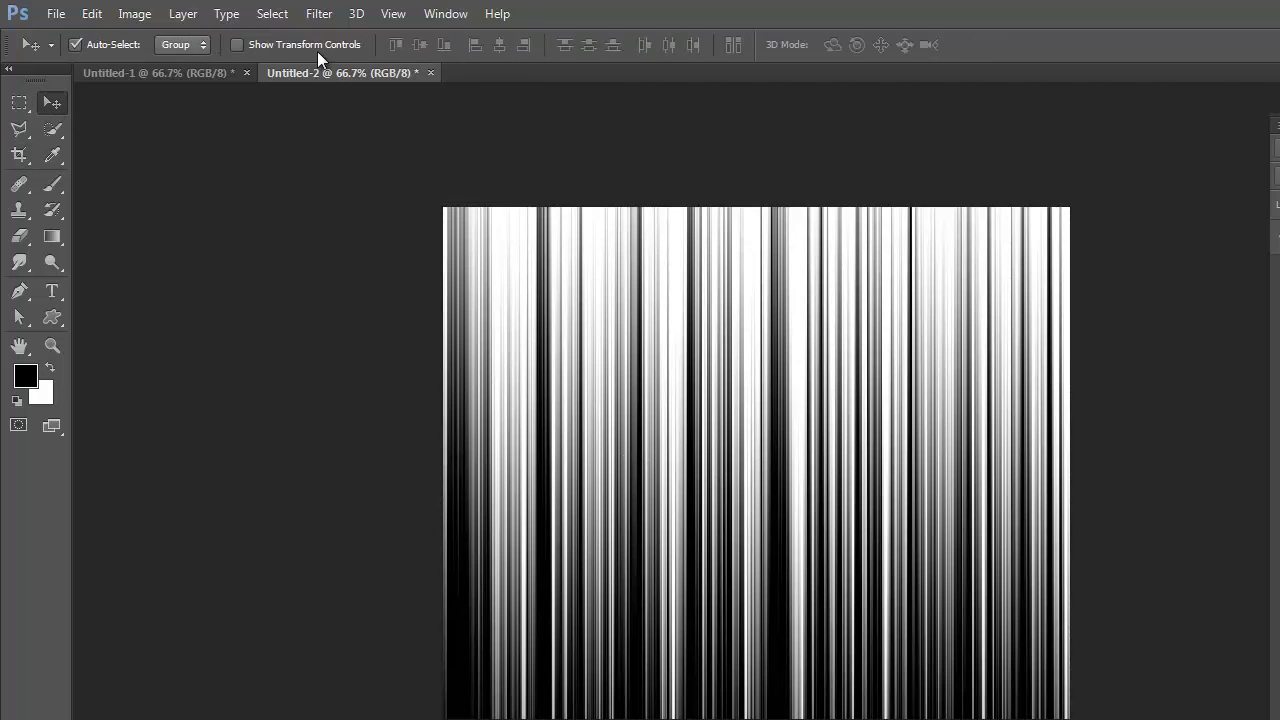
click(319, 13)
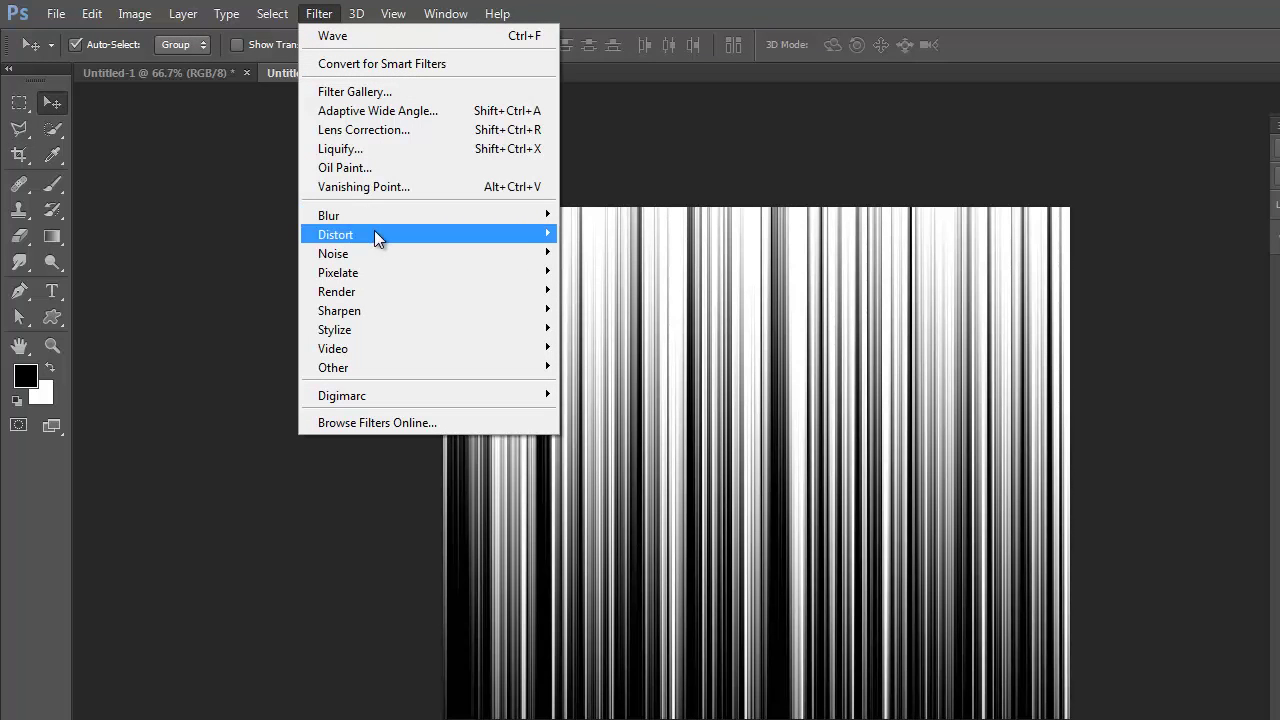
mouse_move(335, 234)
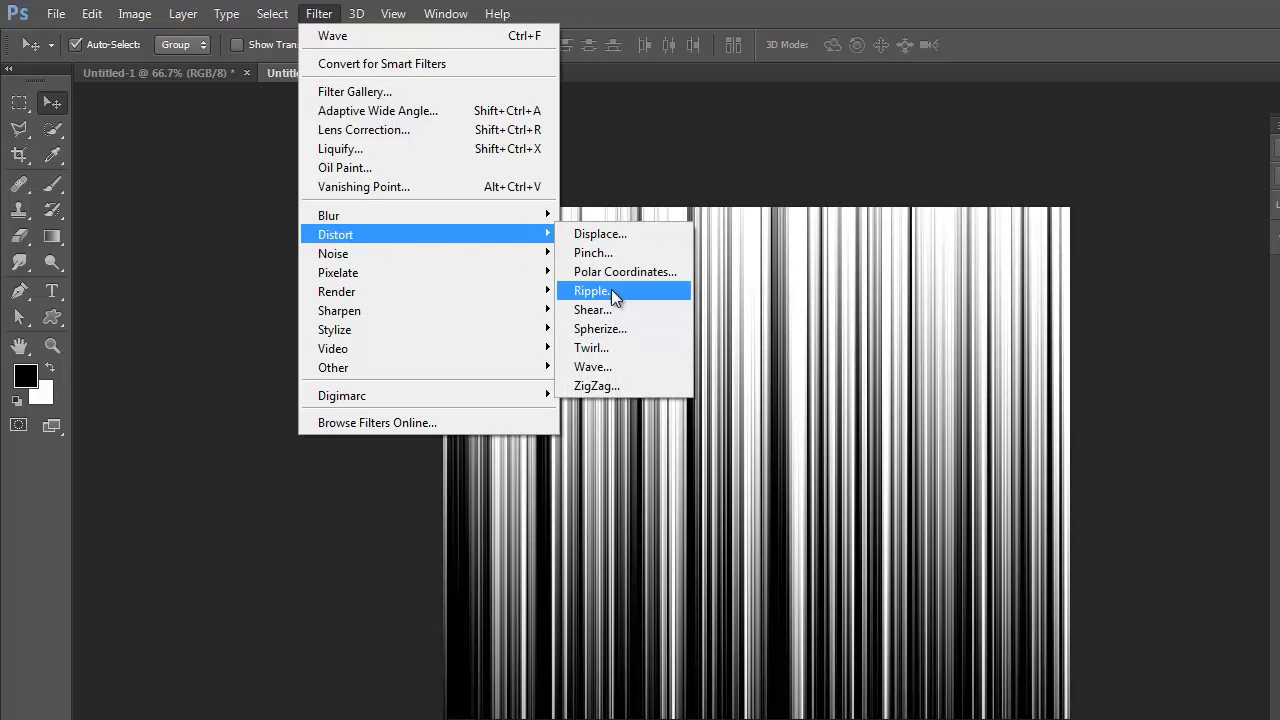
- Apply Polar Coordinates with Rectangular to Polar to turn the stripes into a central starburst
click(616, 274)
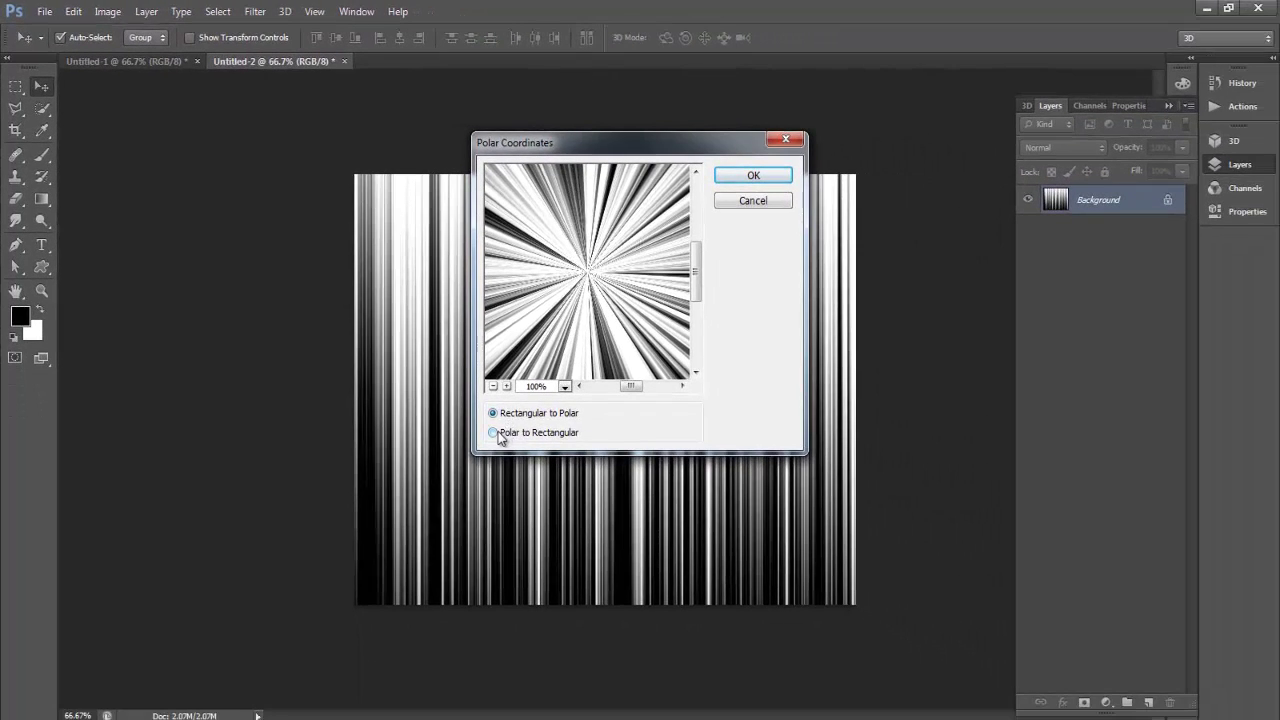
click(494, 434)
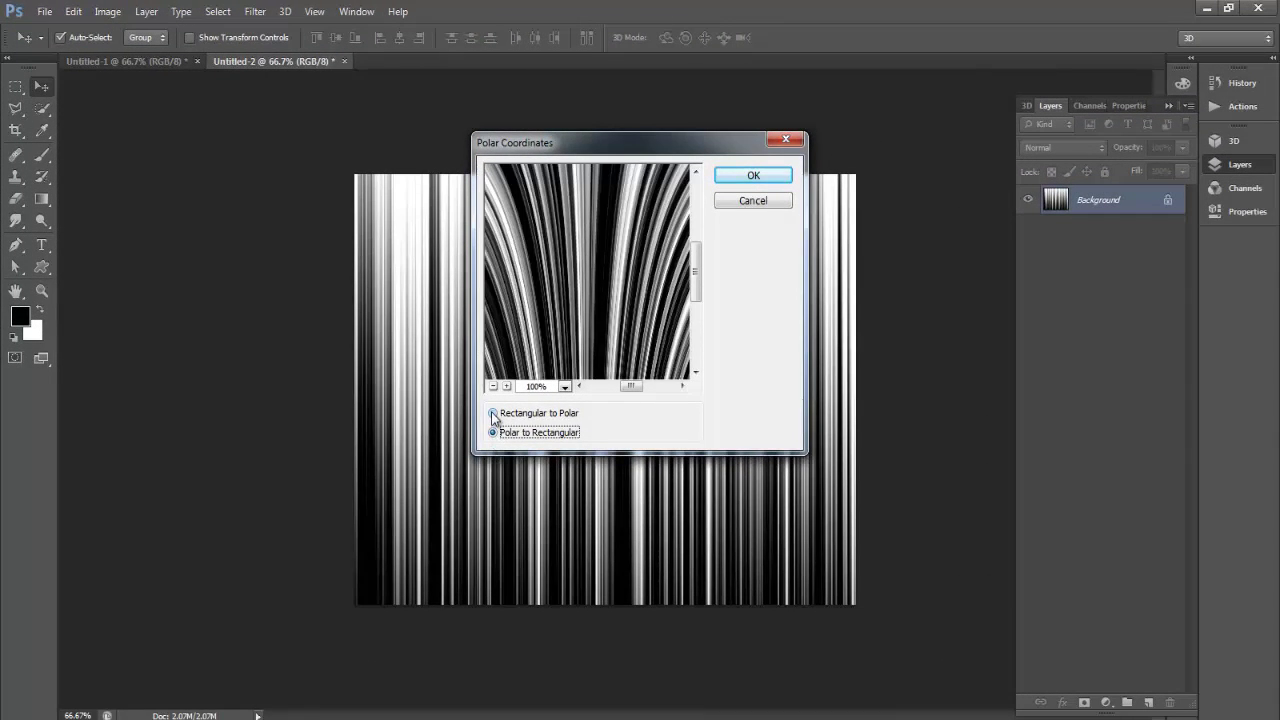
click(492, 413)
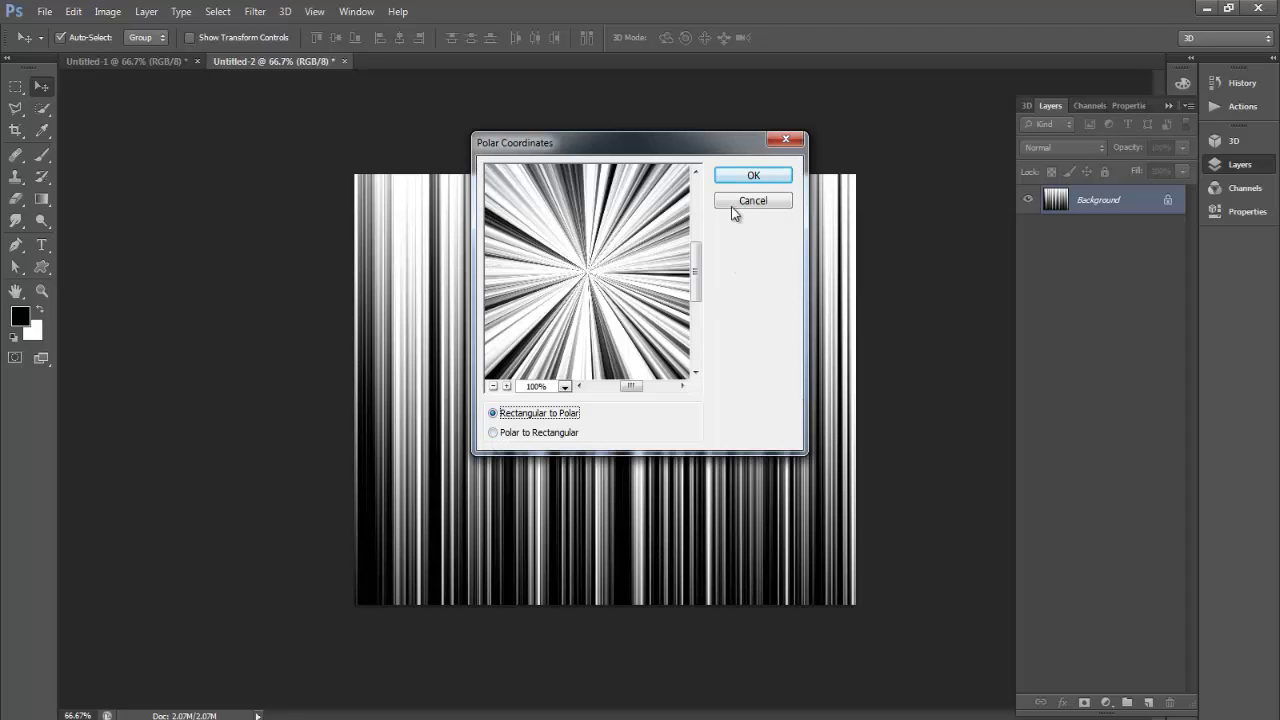
click(738, 176)
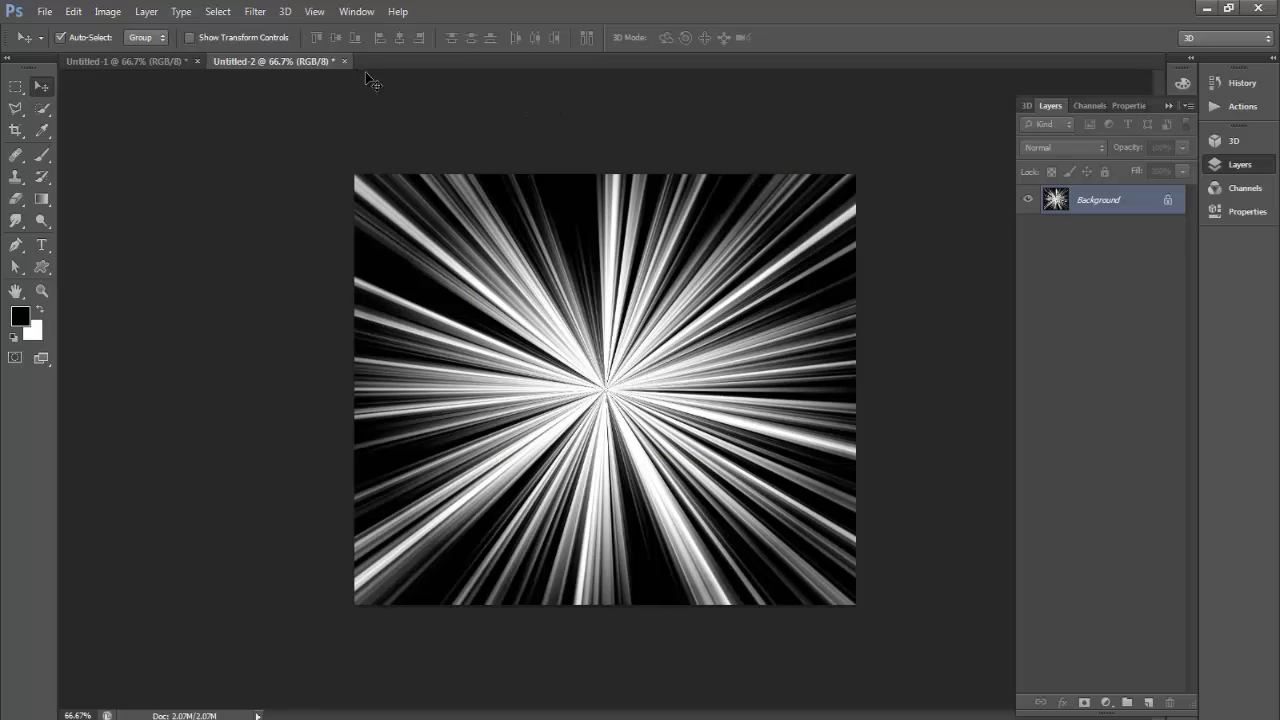
click(255, 11)
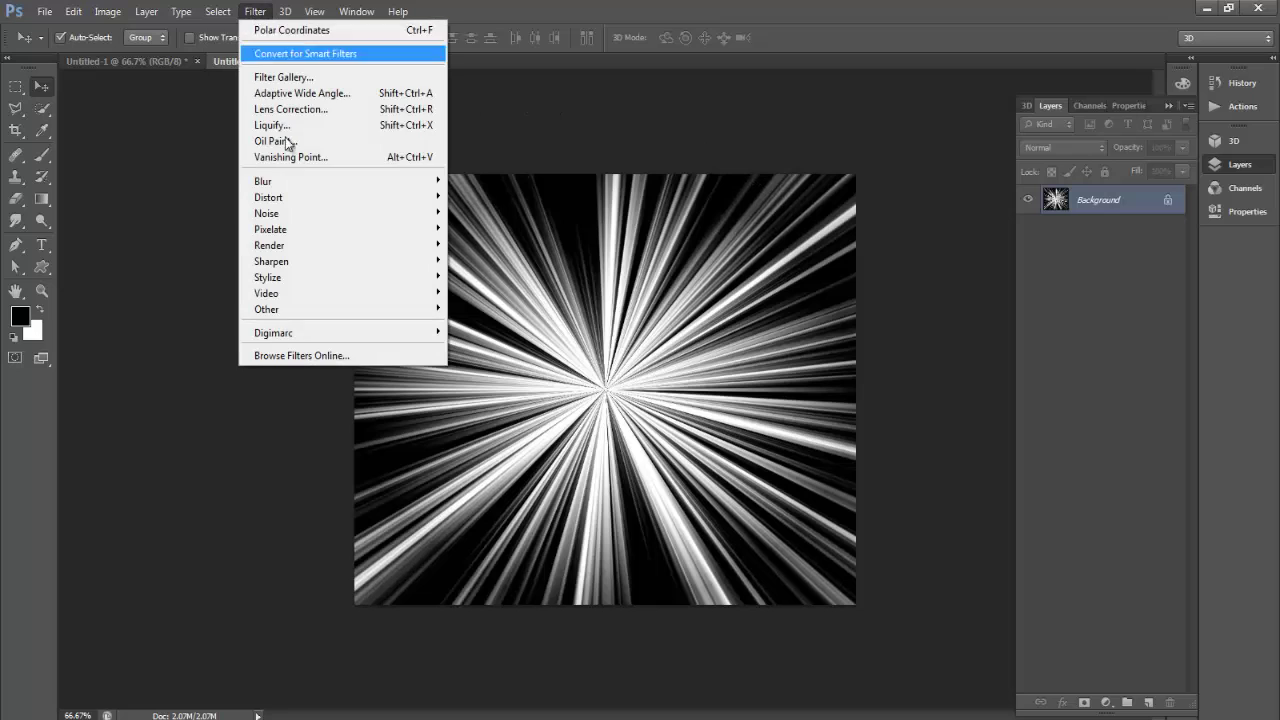
mouse_move(263, 181)
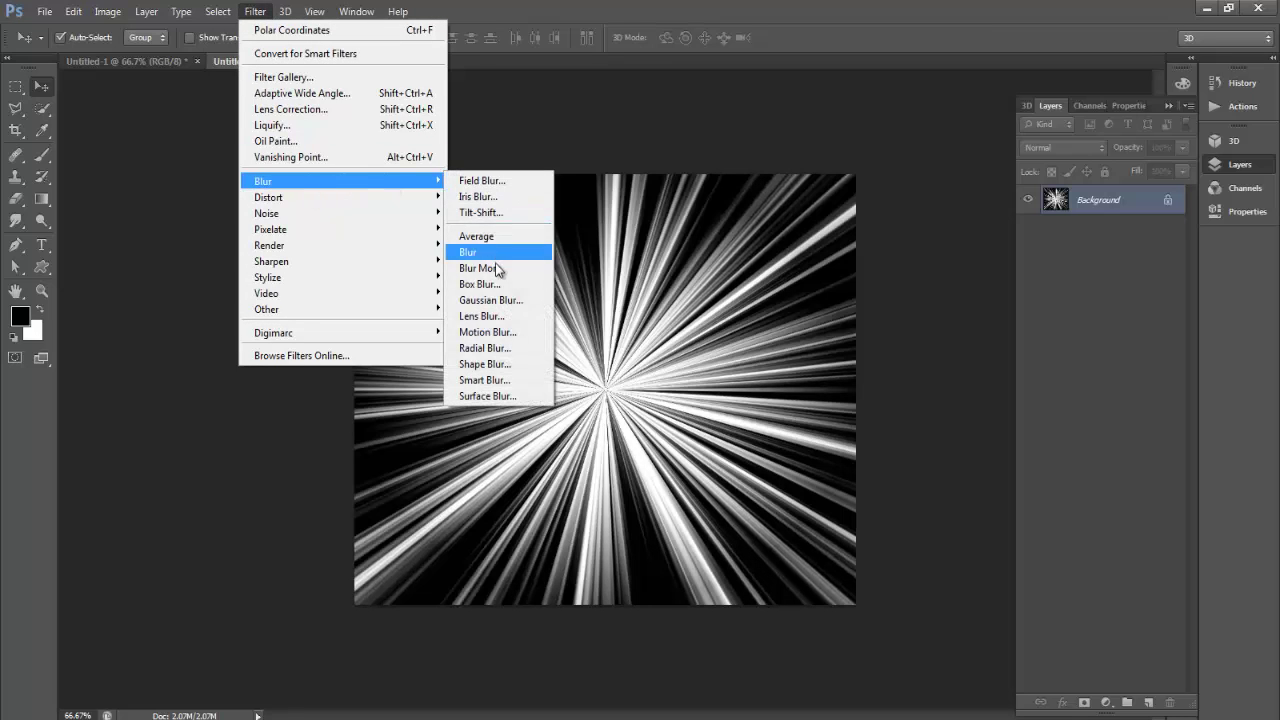
- Soften the starburst with a Gaussian Blur of about 4.9 pixels radius
click(494, 304)
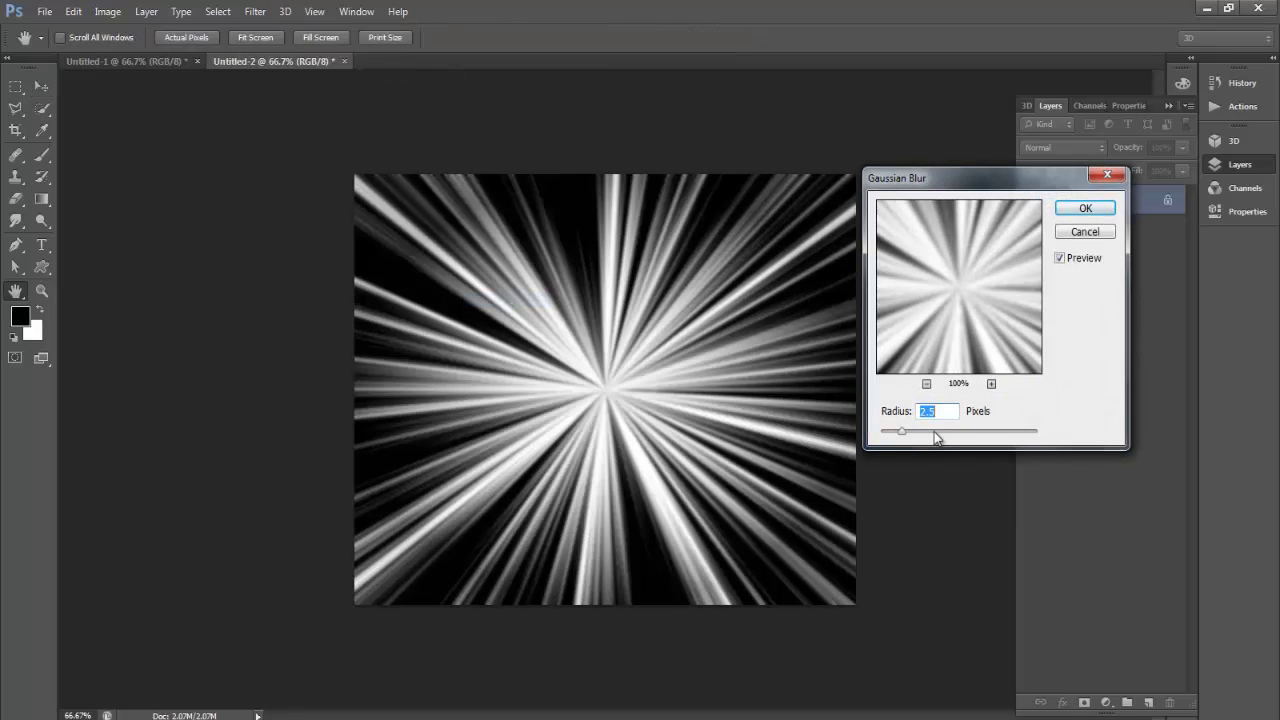
drag(911, 437, 921, 440)
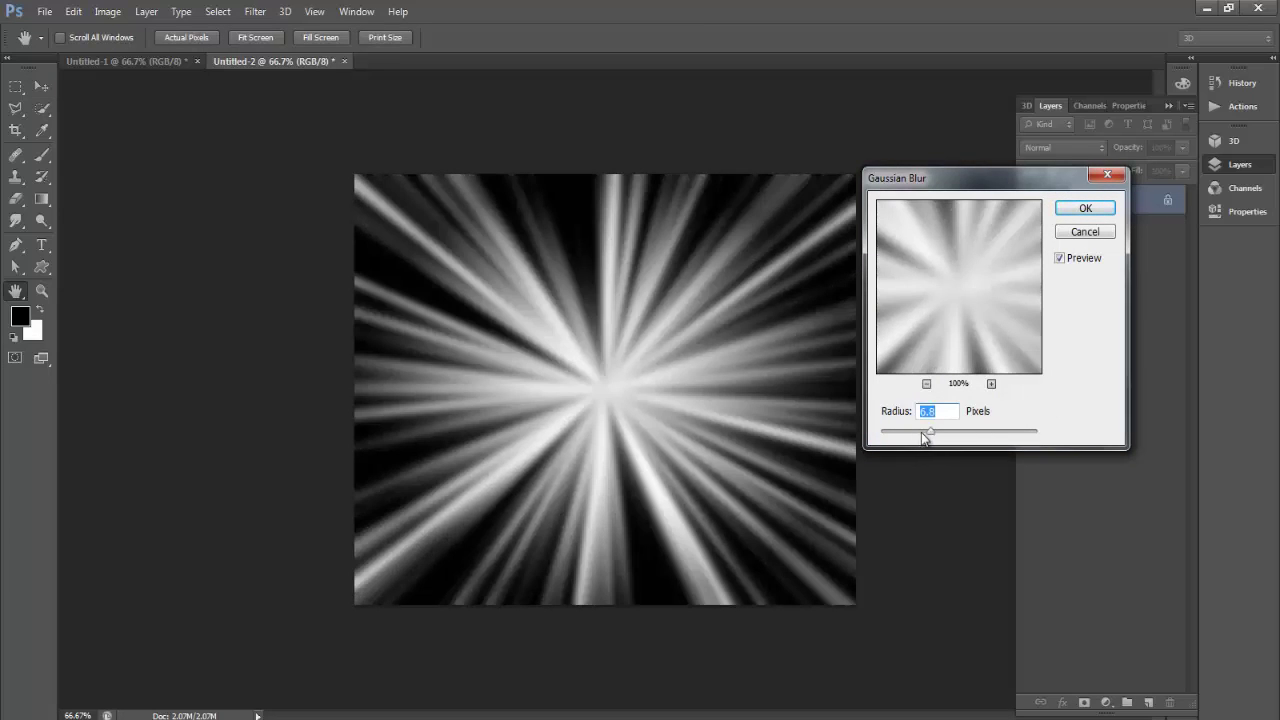
mouse_move(922, 438)
mouse_down()
mouse_move(950, 440)
mouse_move(923, 438)
mouse_up()
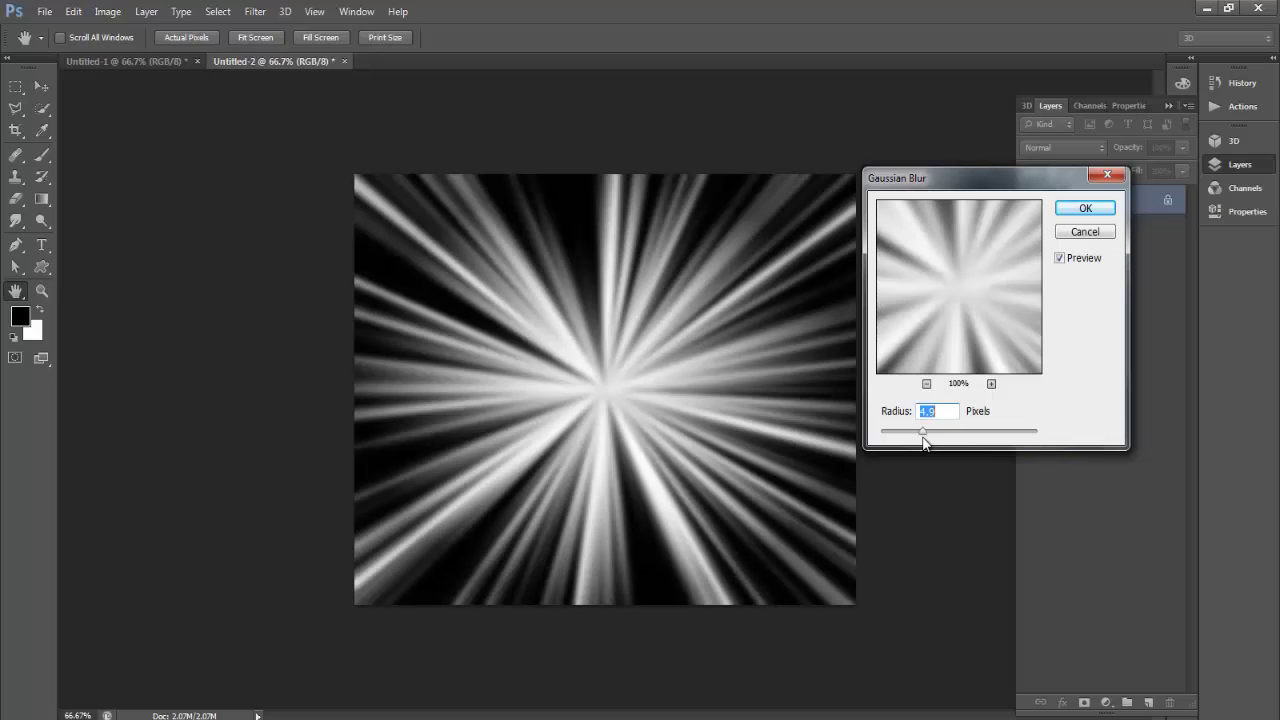
click(1082, 207)
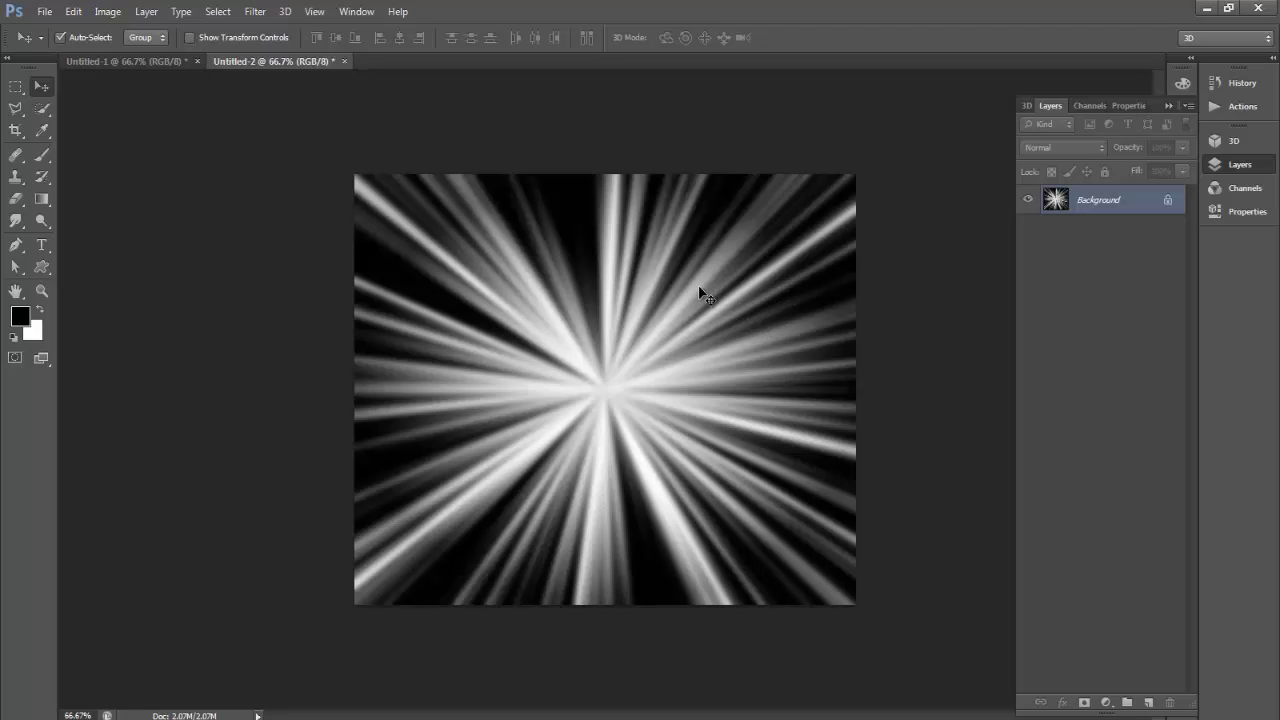
- Colorize the burst blue using Hue/Saturation with Hue 218 and Saturation 53
click(108, 11)
mouse_move(131, 54)
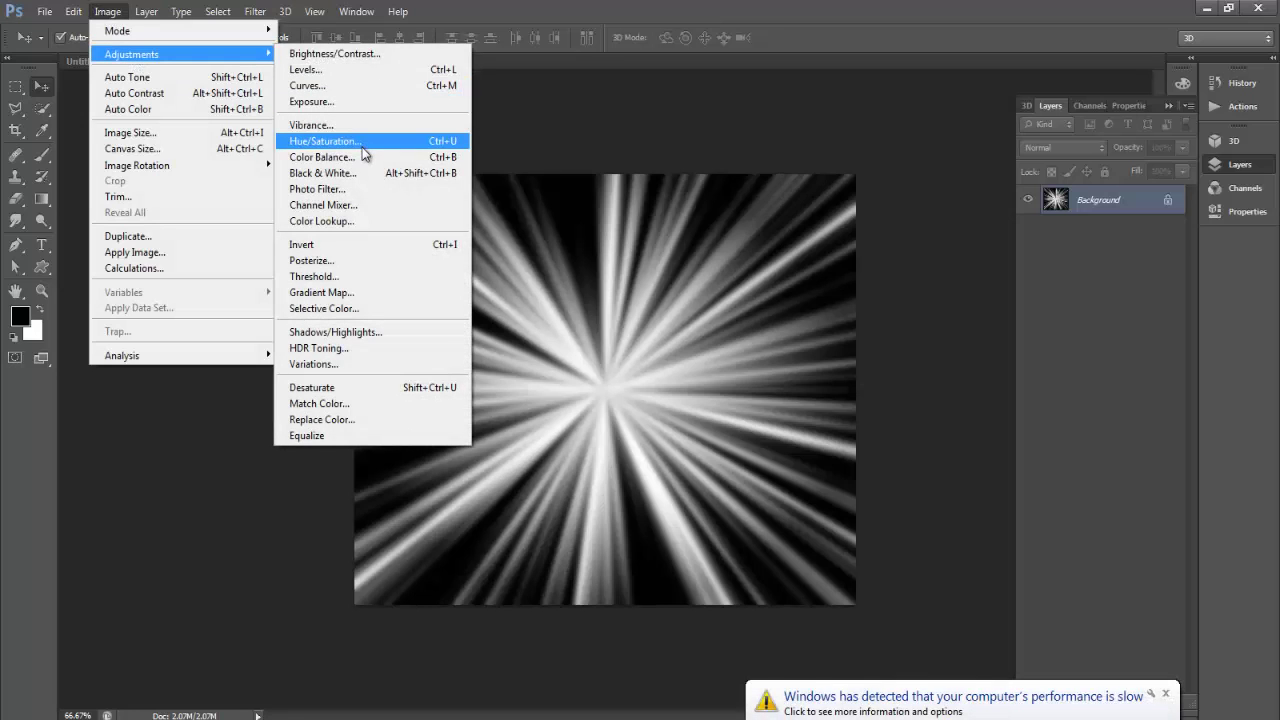
click(357, 146)
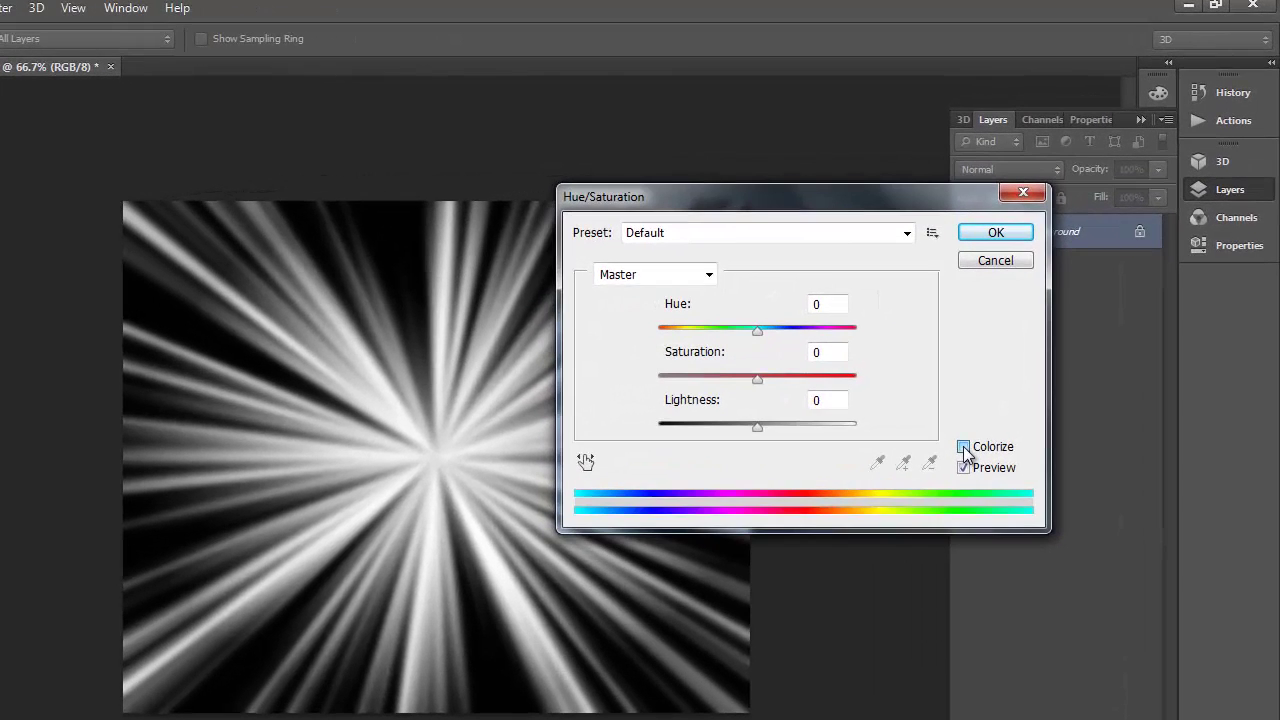
click(963, 447)
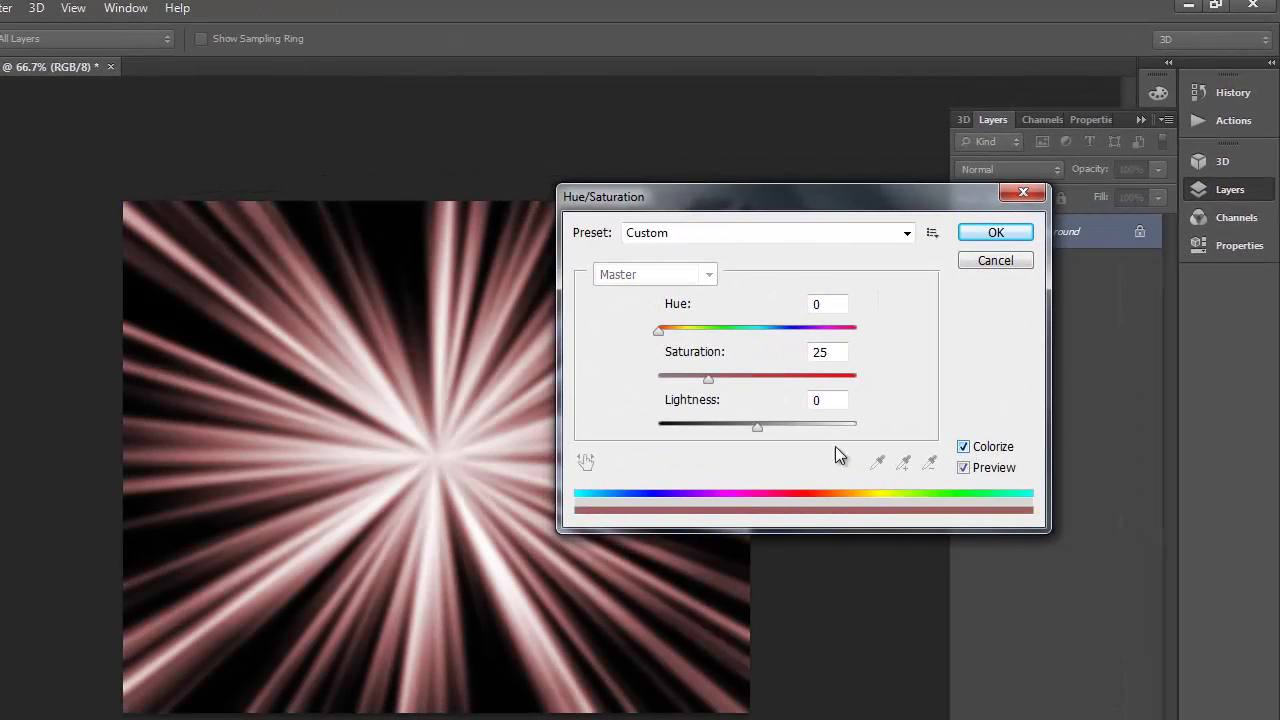
drag(752, 203, 927, 204)
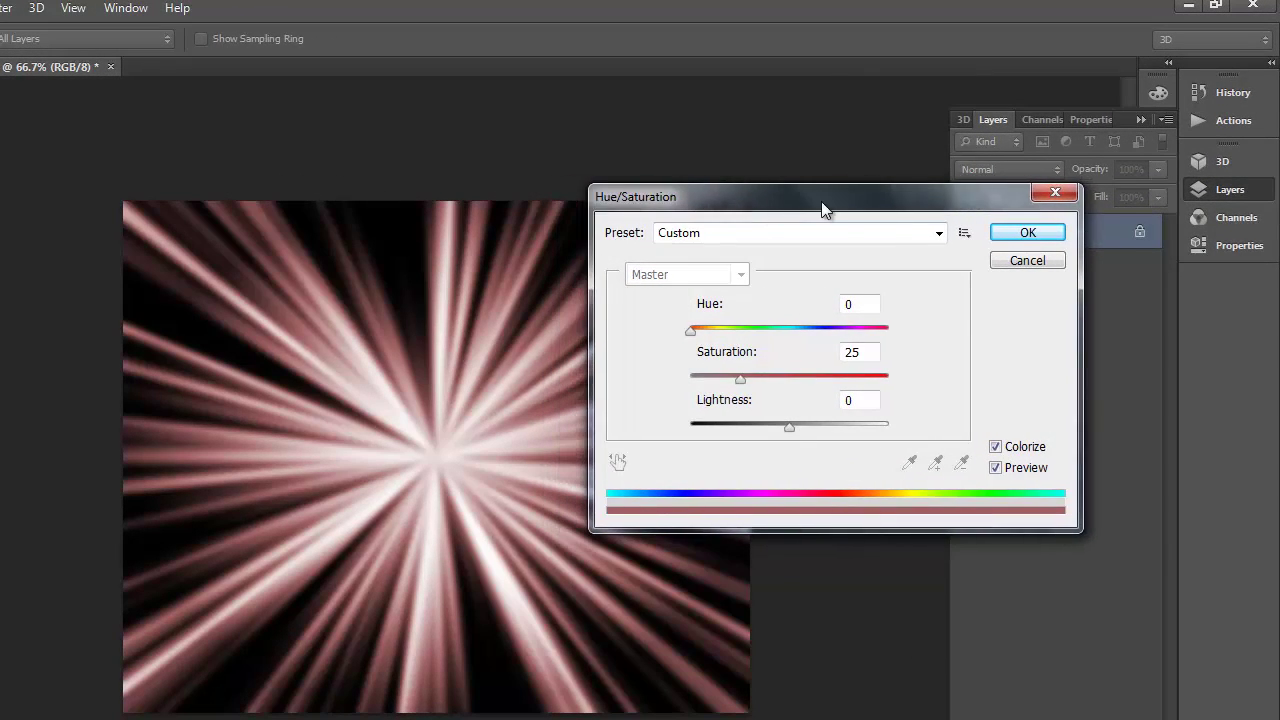
drag(835, 334, 951, 334)
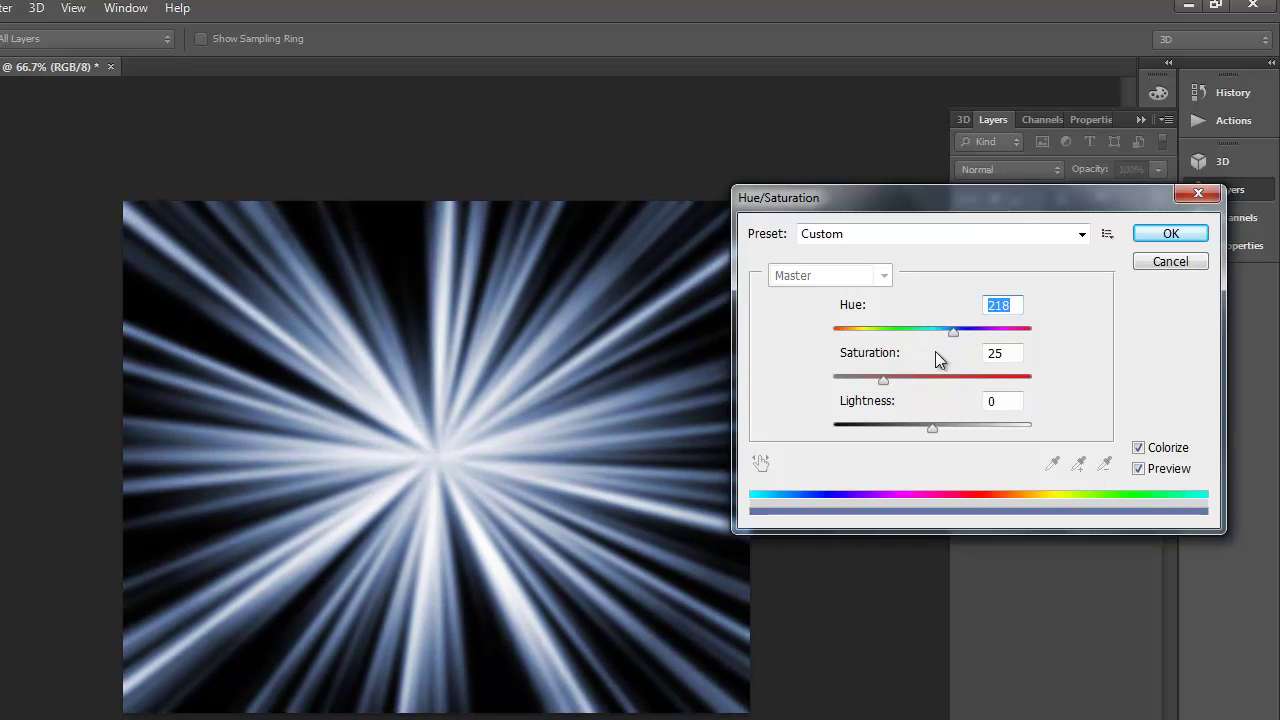
mouse_move(883, 380)
mouse_down()
mouse_move(954, 379)
mouse_move(937, 381)
mouse_up()
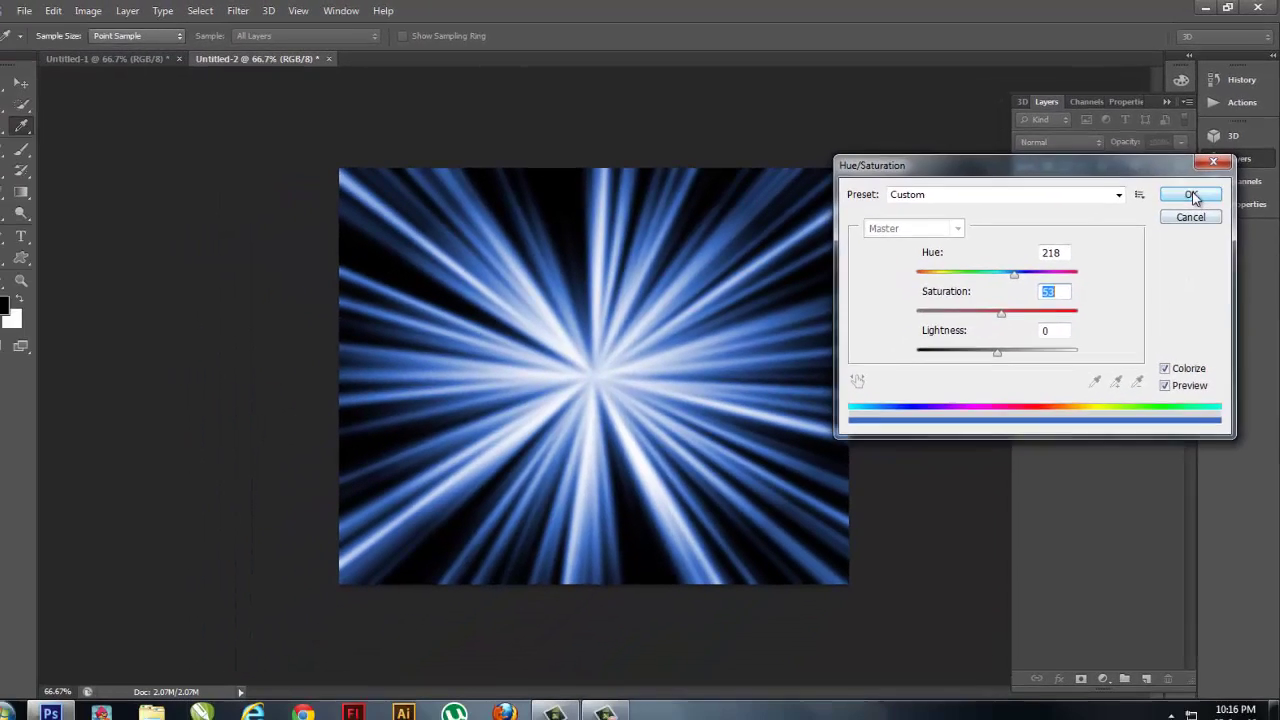
click(1200, 185)
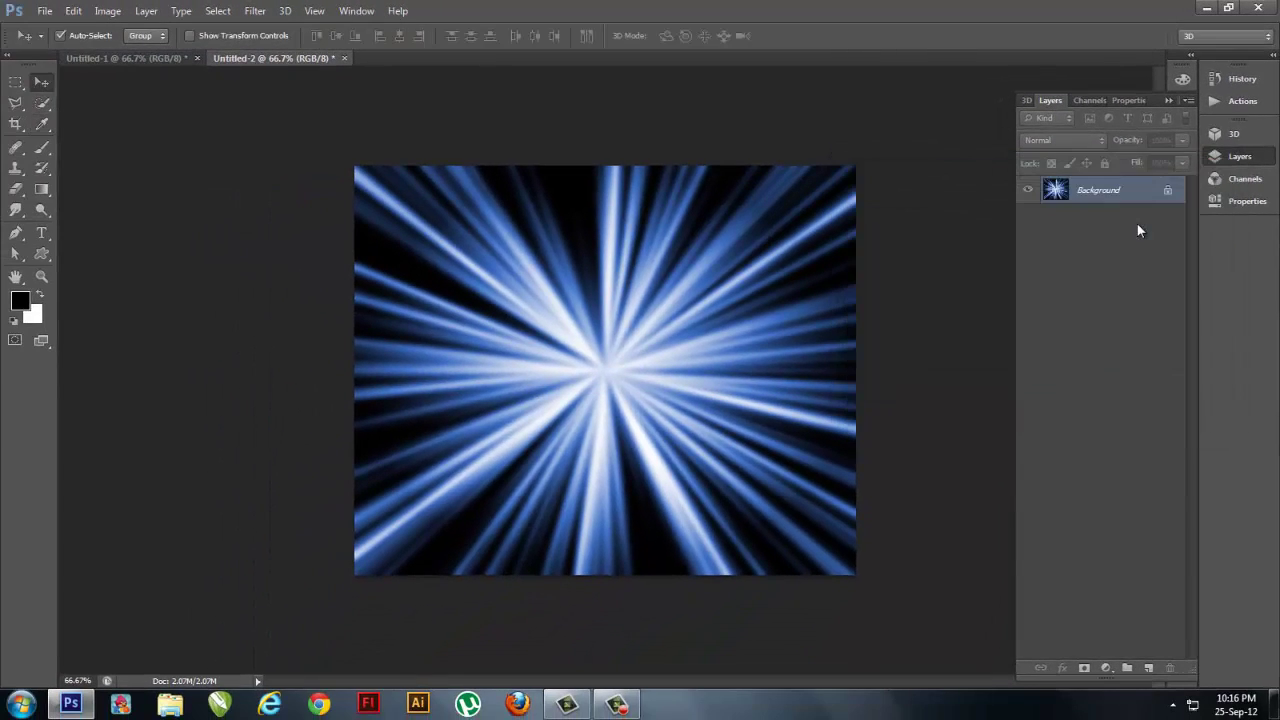